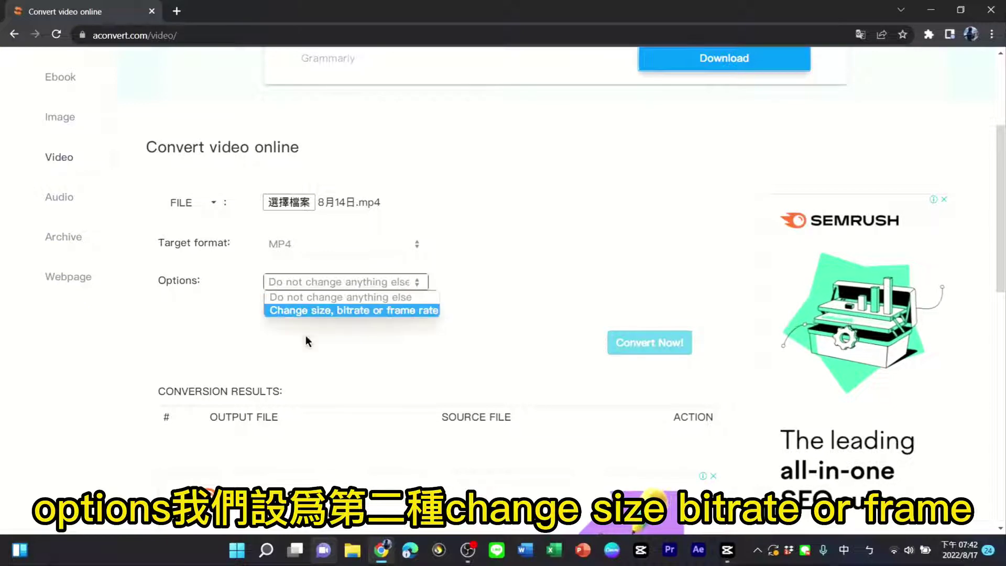
# Step: Set the conversion options to "Change size, bitrate or frame rate" and the video size to 1920x1080 (1080p)
pyautogui.click(284, 311)
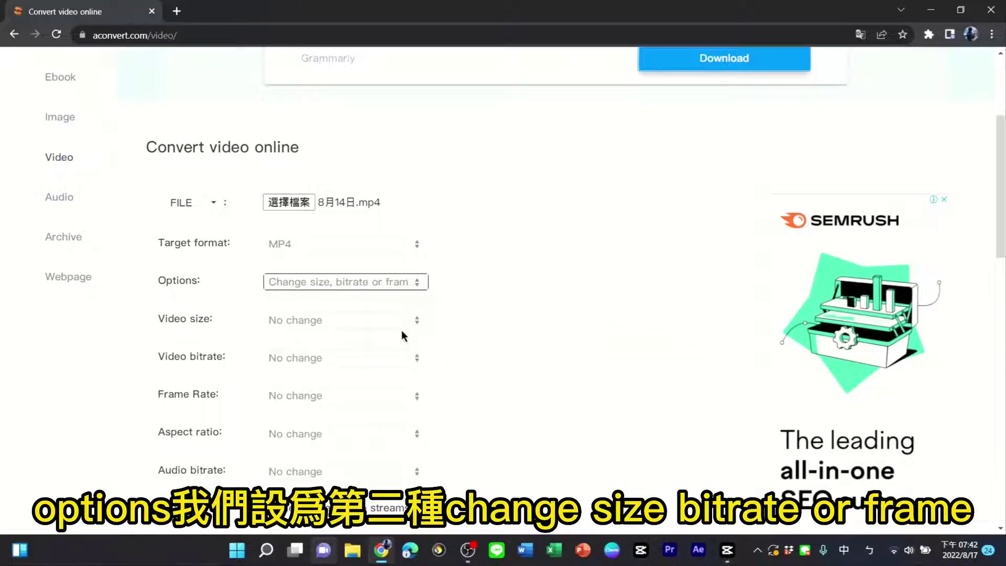
pyautogui.scroll(-3, 402, 333)
pyautogui.click(315, 188)
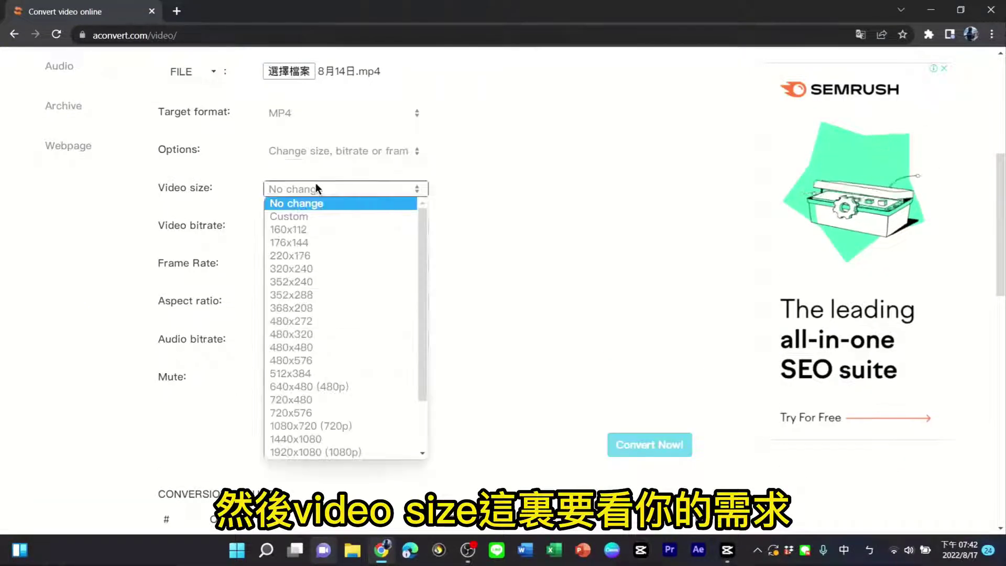
pyautogui.scroll(-2, 294, 367)
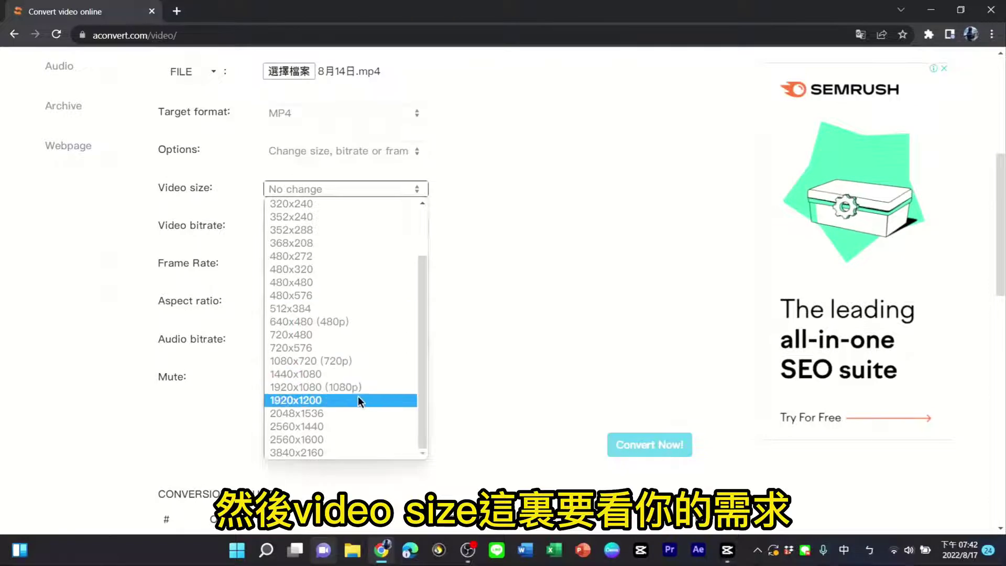
pyautogui.click(318, 387)
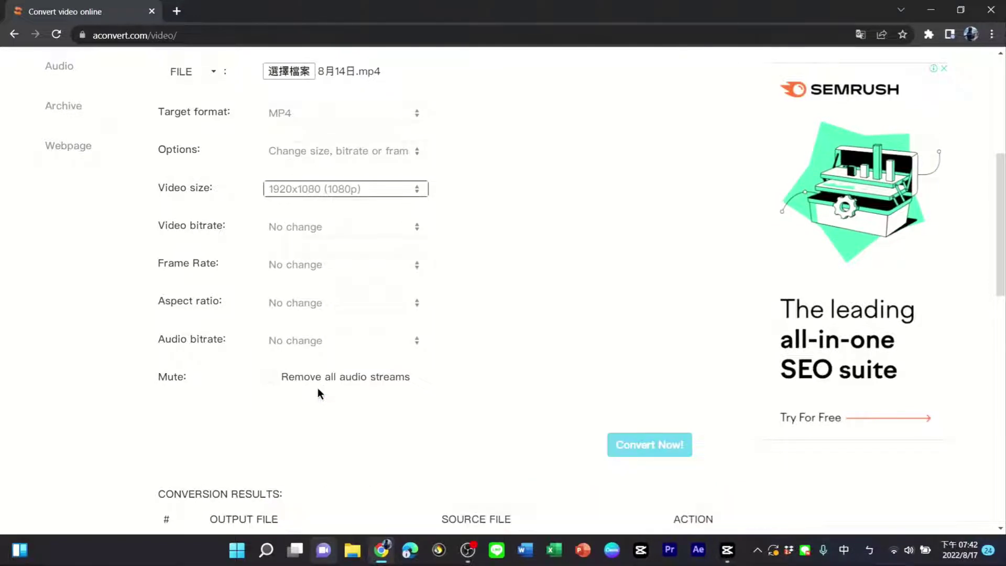
# Step: Set the video bitrate to 4000k
pyautogui.click(351, 226)
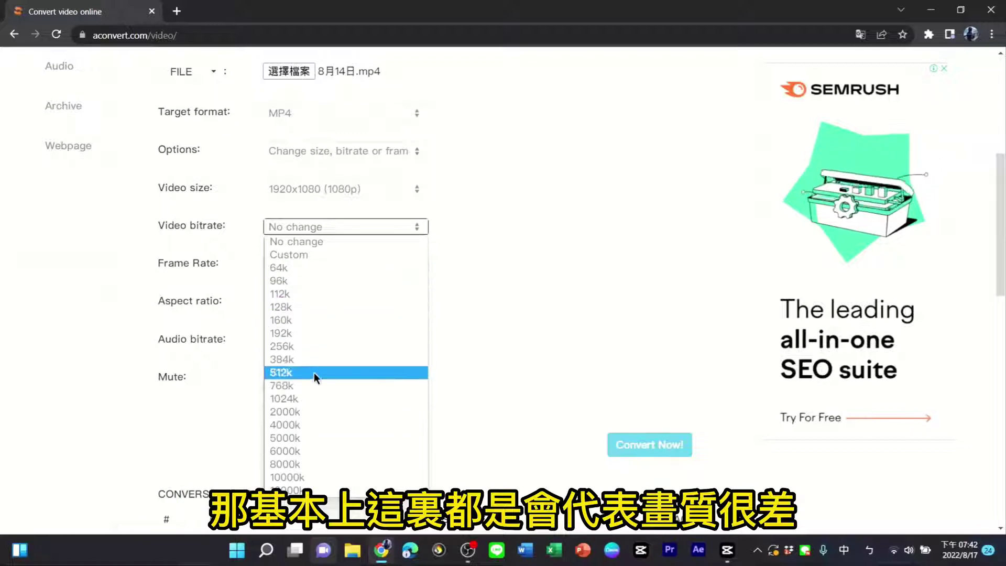
pyautogui.click(293, 423)
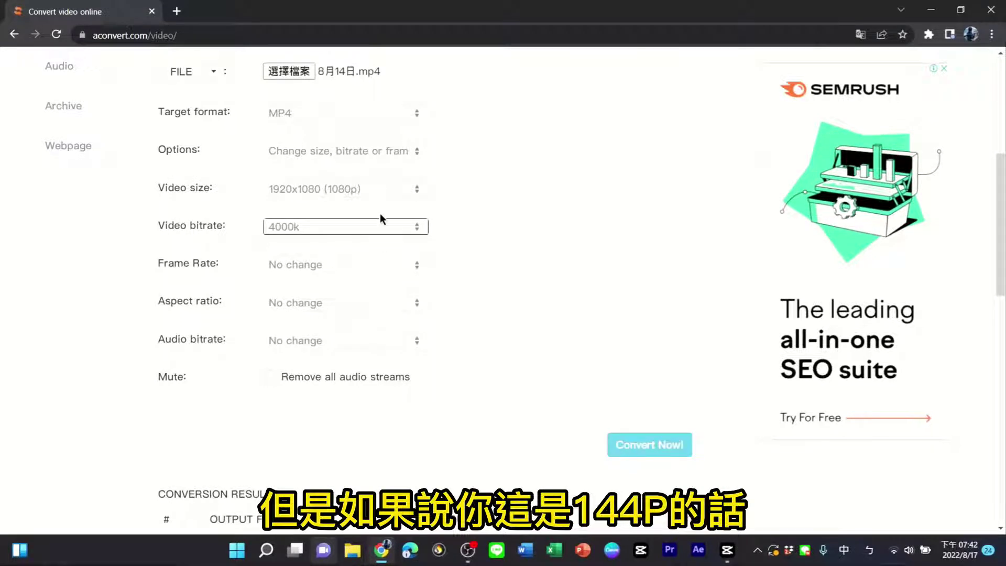
pyautogui.click(369, 229)
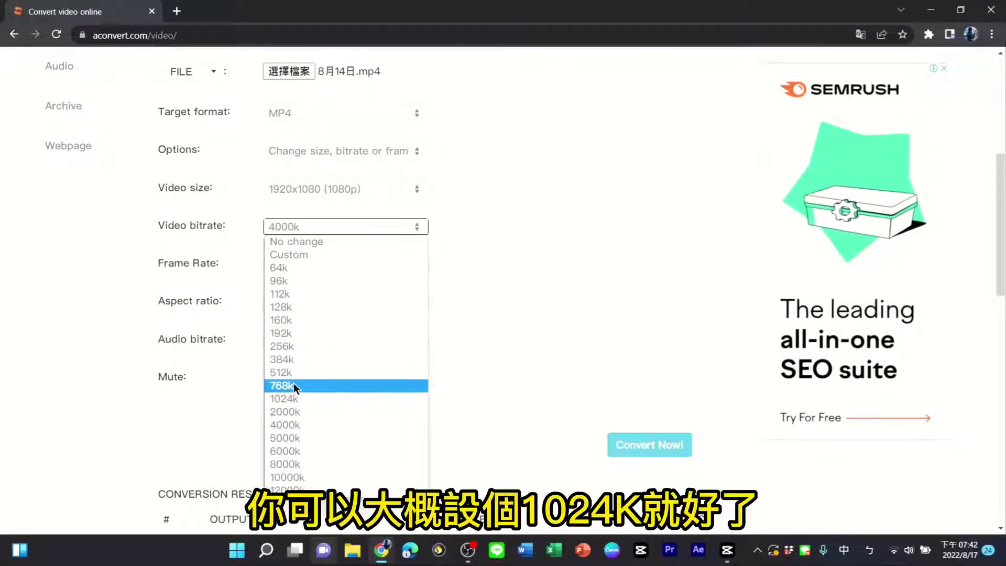
pyautogui.click(571, 386)
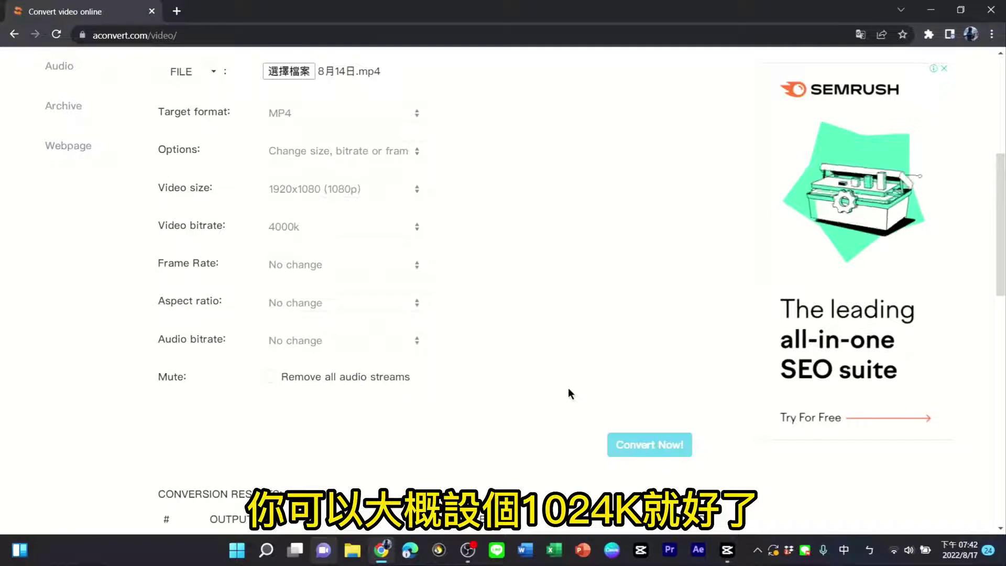
pyautogui.tripleClick(568, 387)
# Step: Set the frame rate to 30 and the aspect ratio to 16:9
pyautogui.click(291, 269)
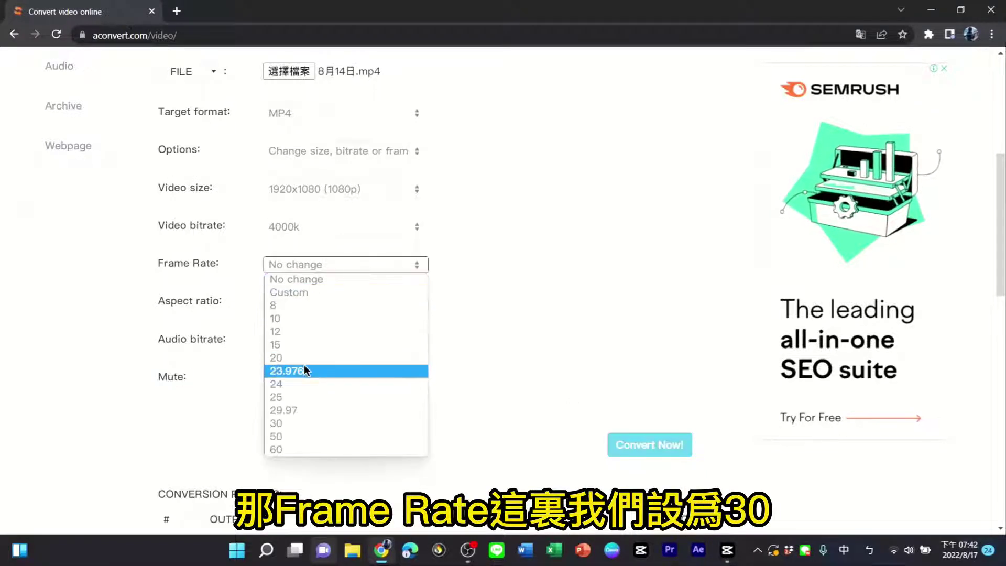
pyautogui.click(282, 424)
pyautogui.click(328, 304)
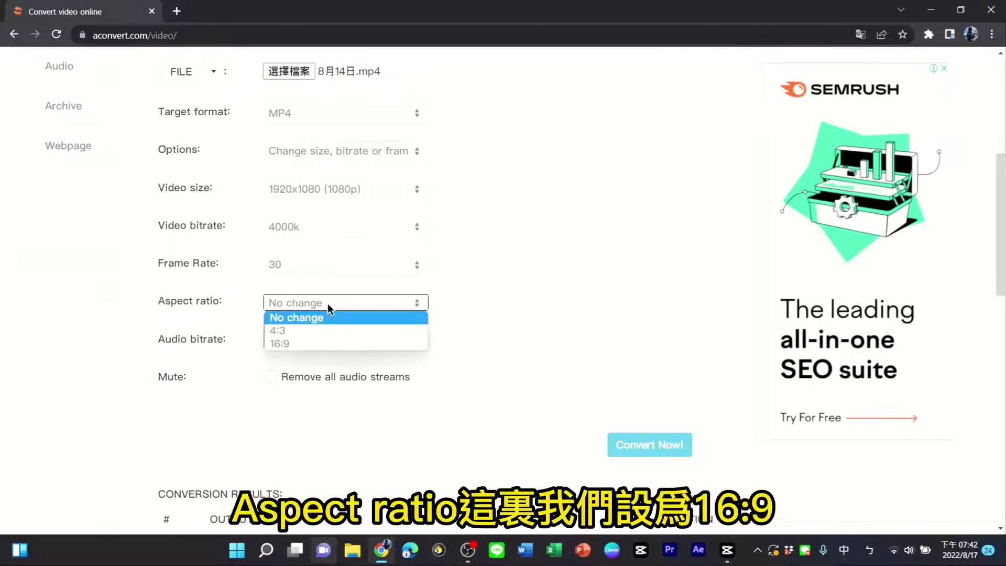
pyautogui.click(289, 345)
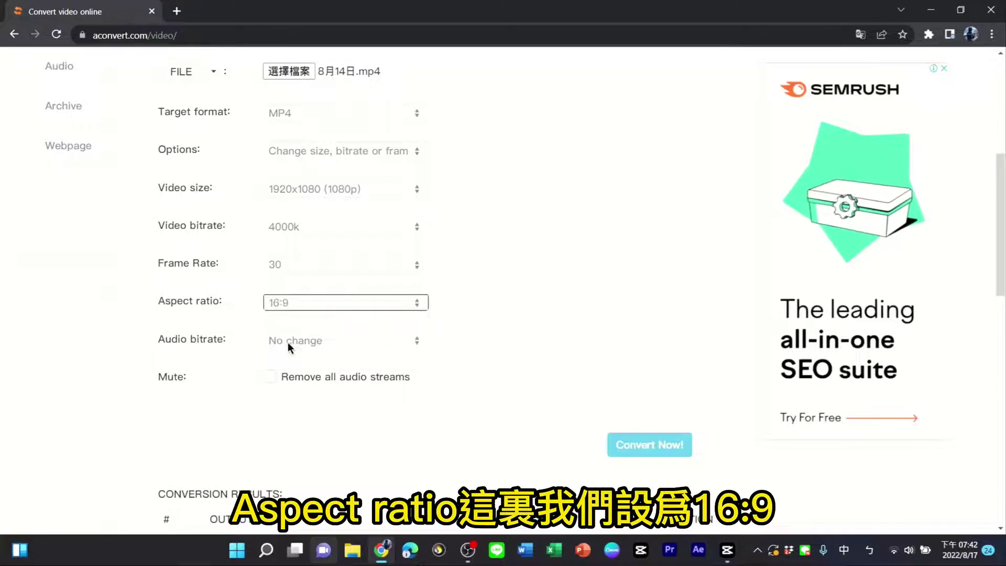
# Step: Set the audio bitrate to 320k and start converting the video
pyautogui.click(297, 343)
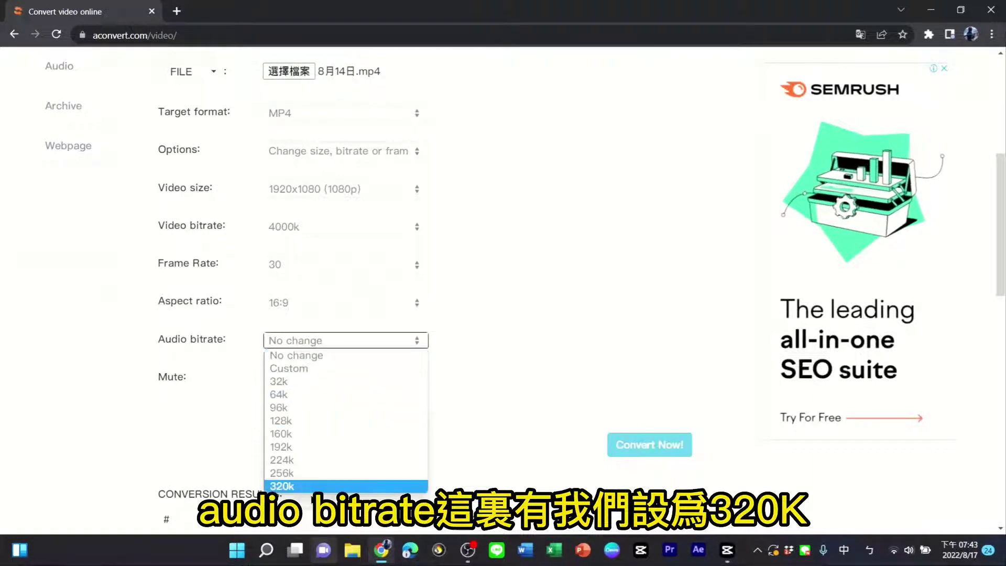
pyautogui.click(285, 486)
pyautogui.scroll(-3, 558, 351)
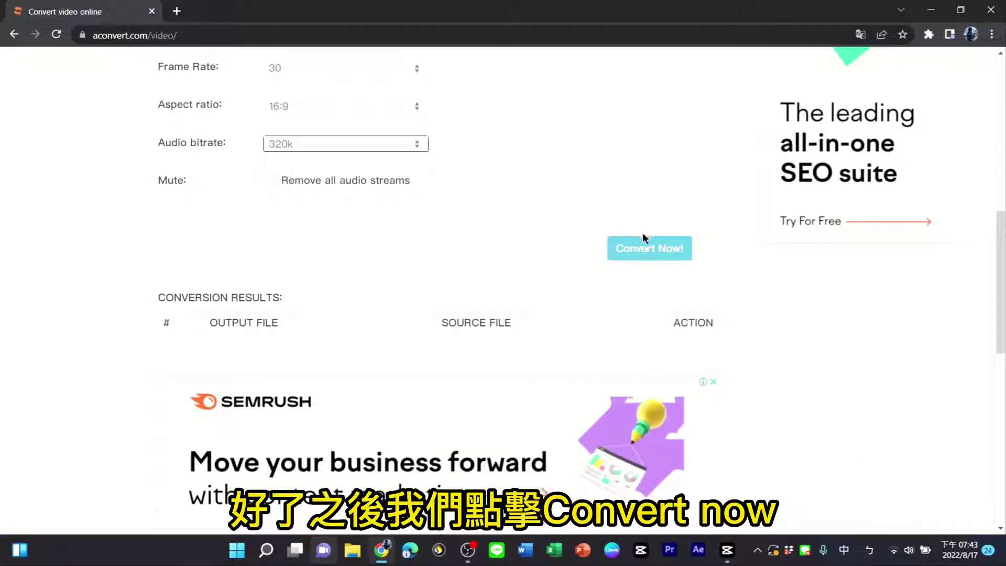
pyautogui.click(651, 248)
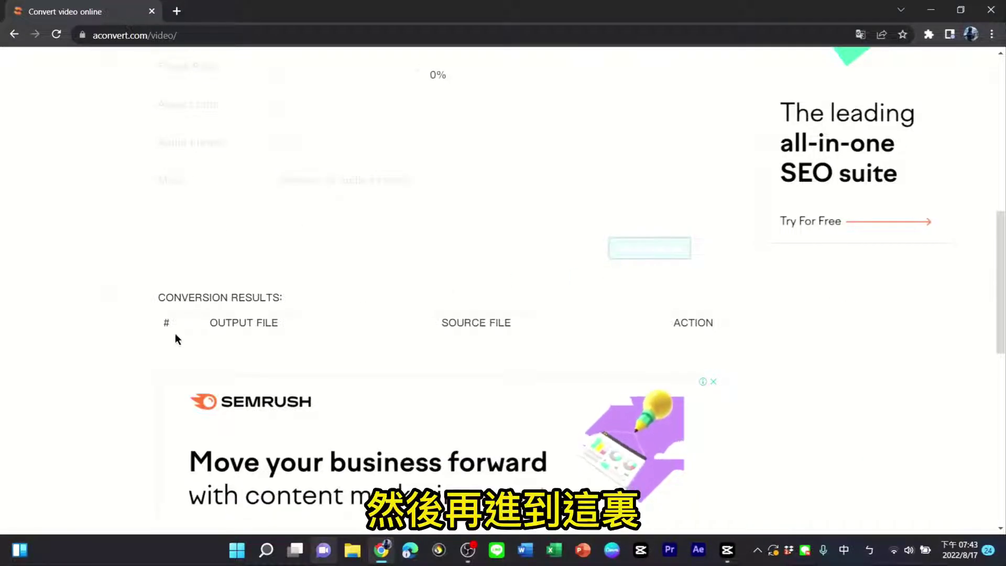
pyautogui.moveTo(142, 334); pyautogui.dragTo(225, 323)
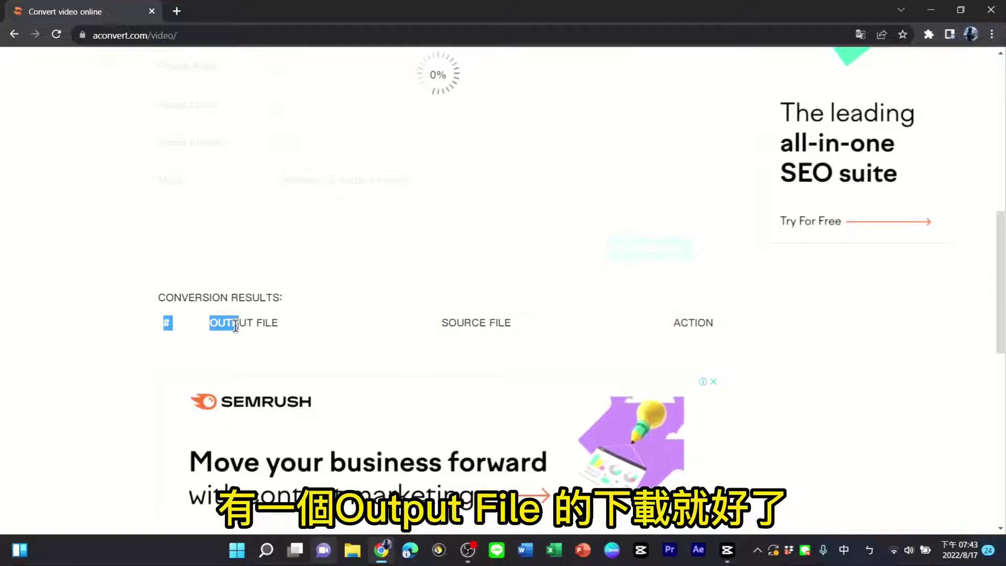
pyautogui.click(294, 323)
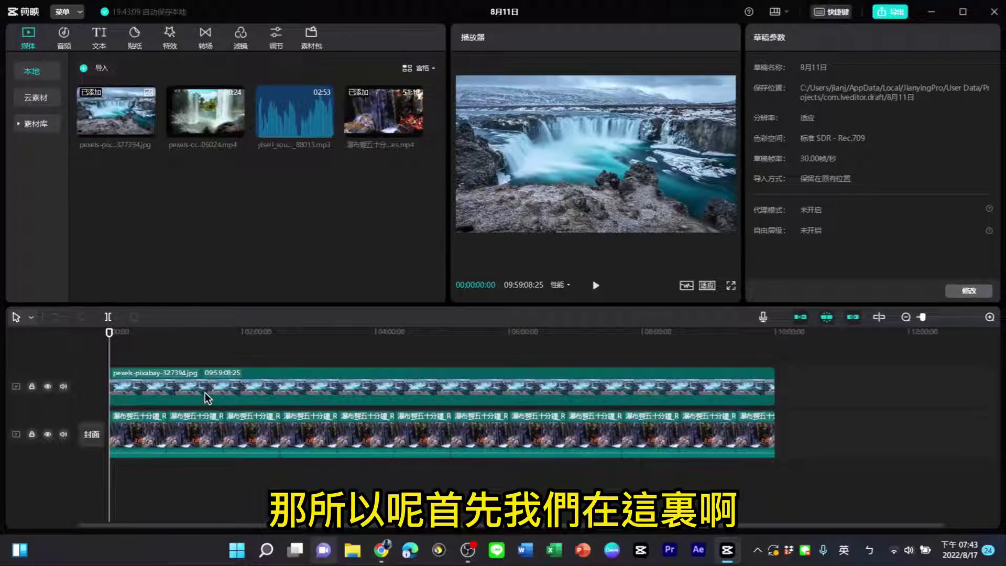
pyautogui.click(207, 397)
pyautogui.click(875, 427)
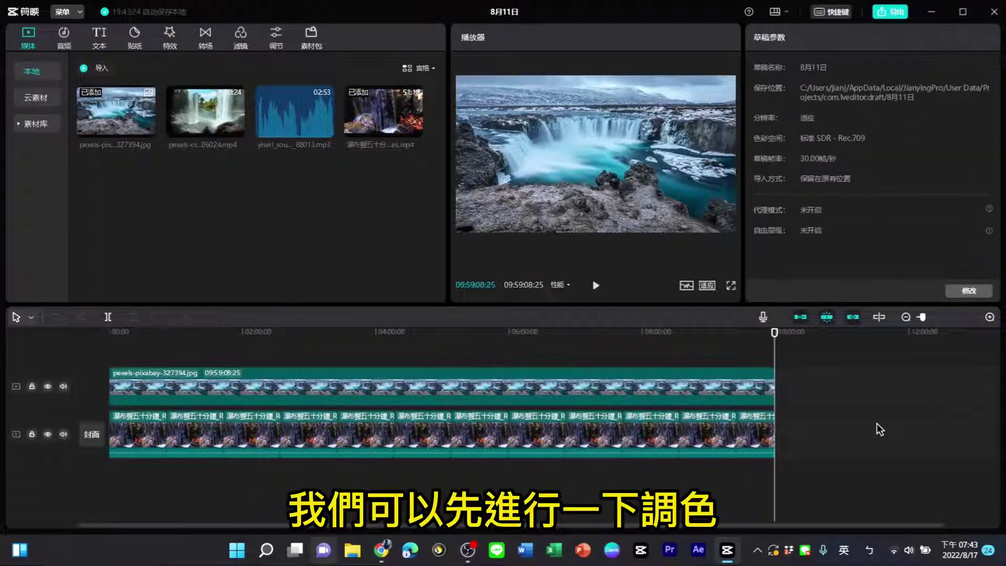
pyautogui.moveTo(774, 332); pyautogui.dragTo(6, 389)
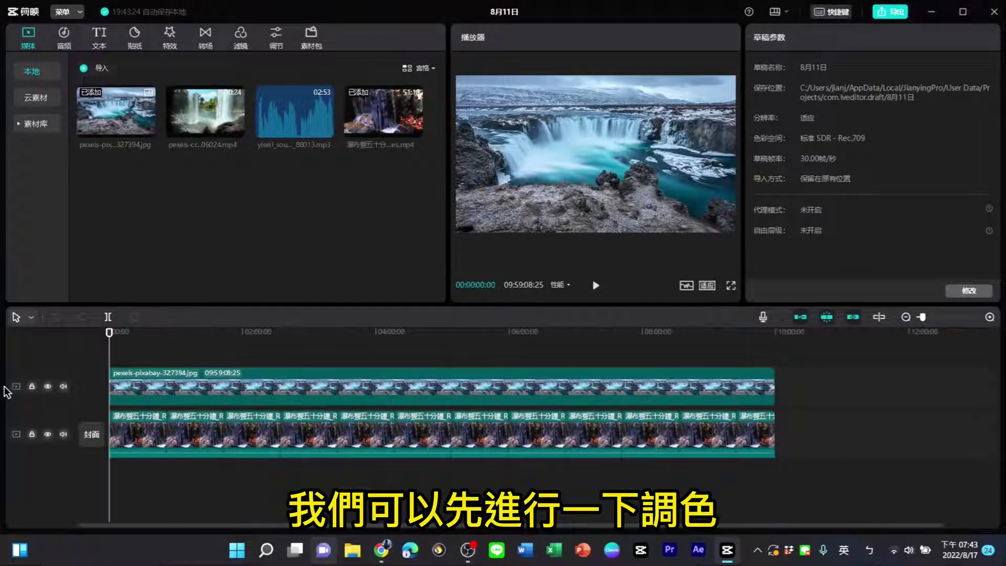
# Step: Select the pexels-pixabay-327394.jpg clip on the timeline and look at the featured filters in the filter library
pyautogui.click(317, 372)
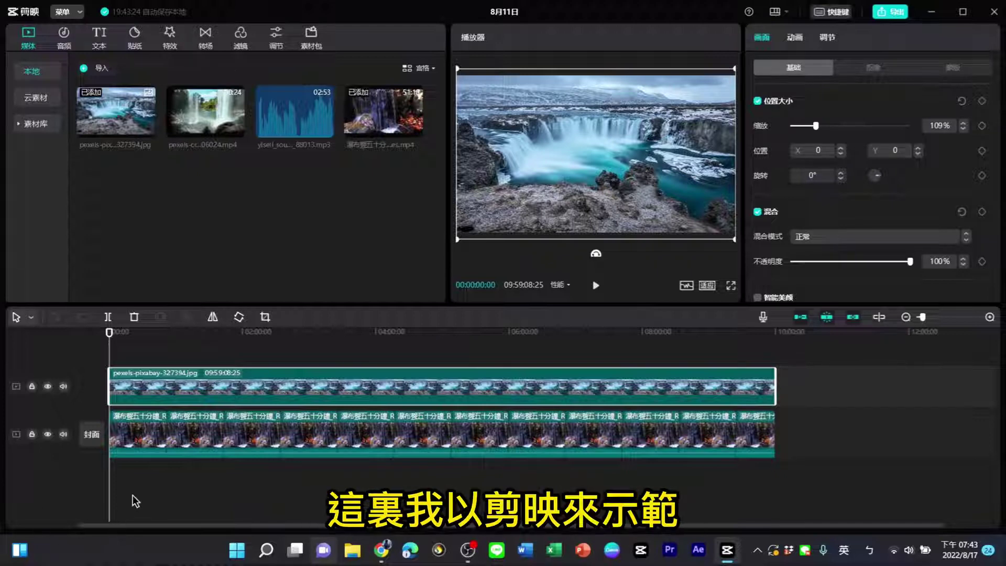
pyautogui.click(241, 38)
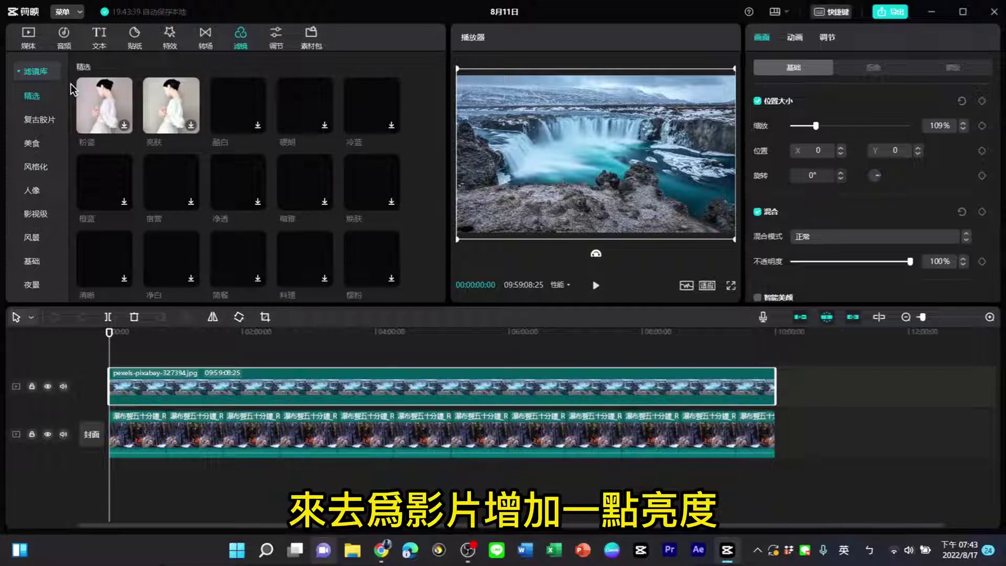
pyautogui.click(17, 33)
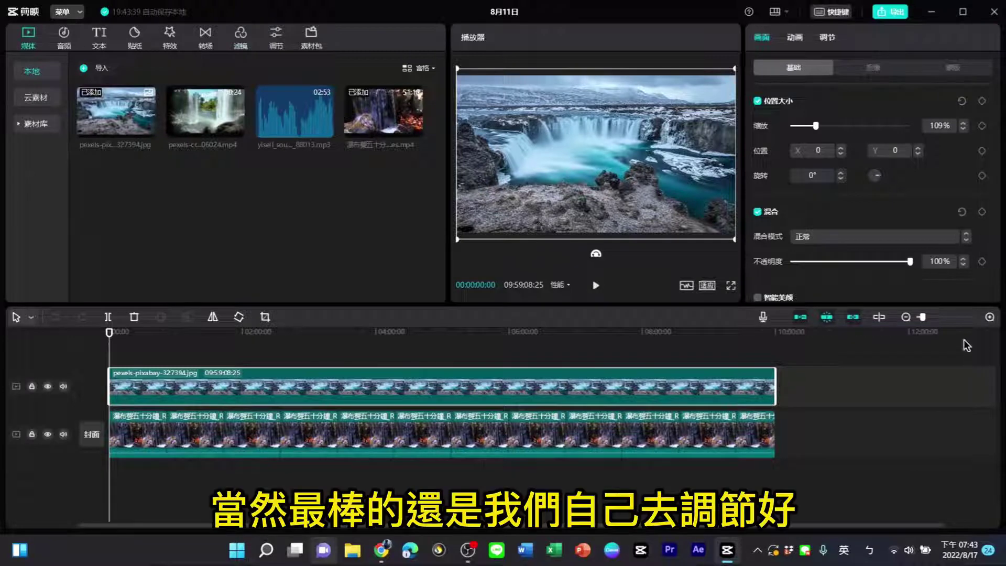
# Step: In the selected picture clip's basic adjustments, set the colour temperature (色温) to 11 and the tint (色调) to -8
pyautogui.click(828, 38)
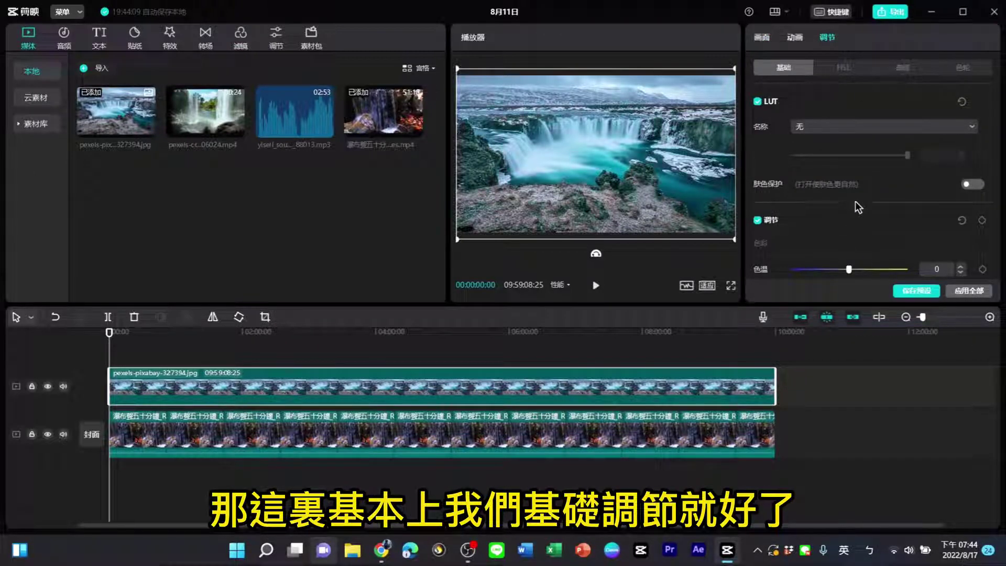
pyautogui.scroll(-3, 856, 201)
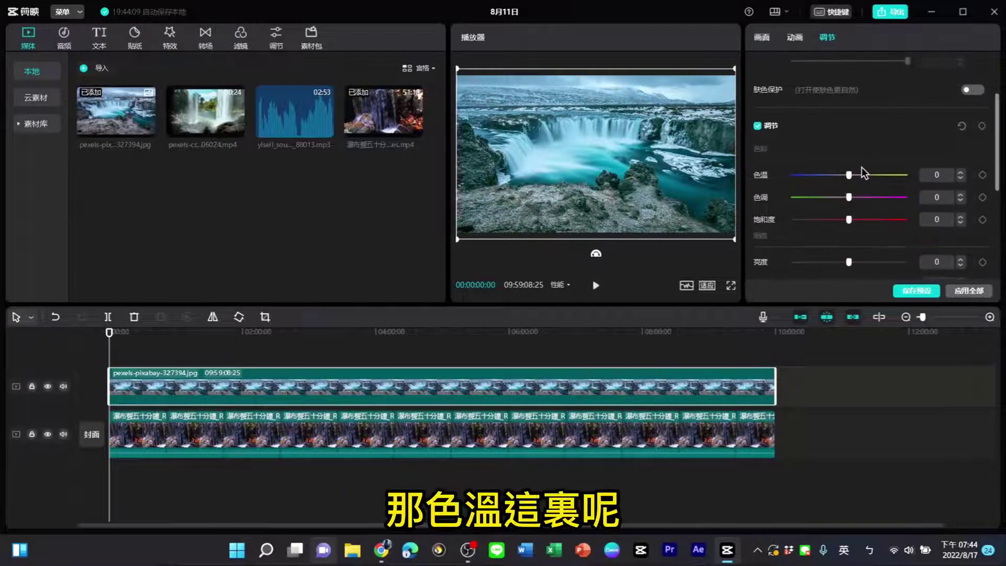
pyautogui.scroll(-1, 859, 168)
pyautogui.moveTo(849, 175); pyautogui.dragTo(862, 177)
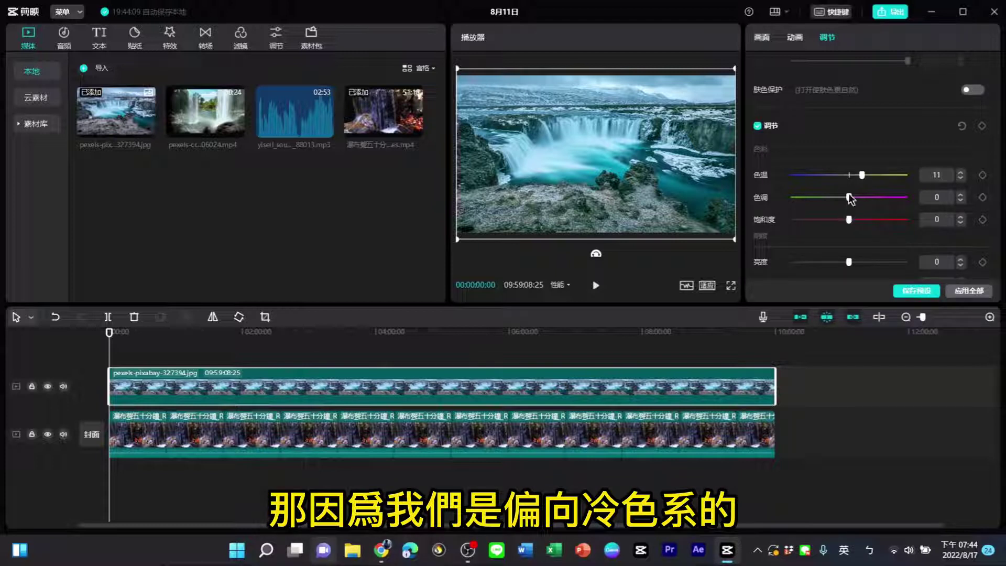
pyautogui.moveTo(848, 198); pyautogui.dragTo(860, 216)
pyautogui.scroll(-1, 851, 198)
pyautogui.scroll(-1, 841, 237)
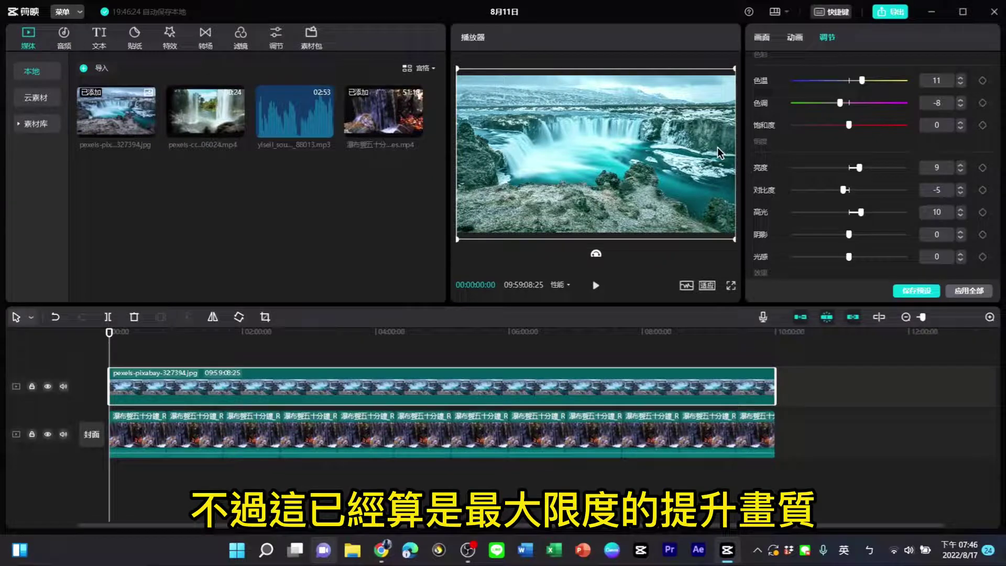
# Step: Enlarge the player preview by narrowing the media library area beside it
pyautogui.moveTo(449, 158); pyautogui.dragTo(337, 158)
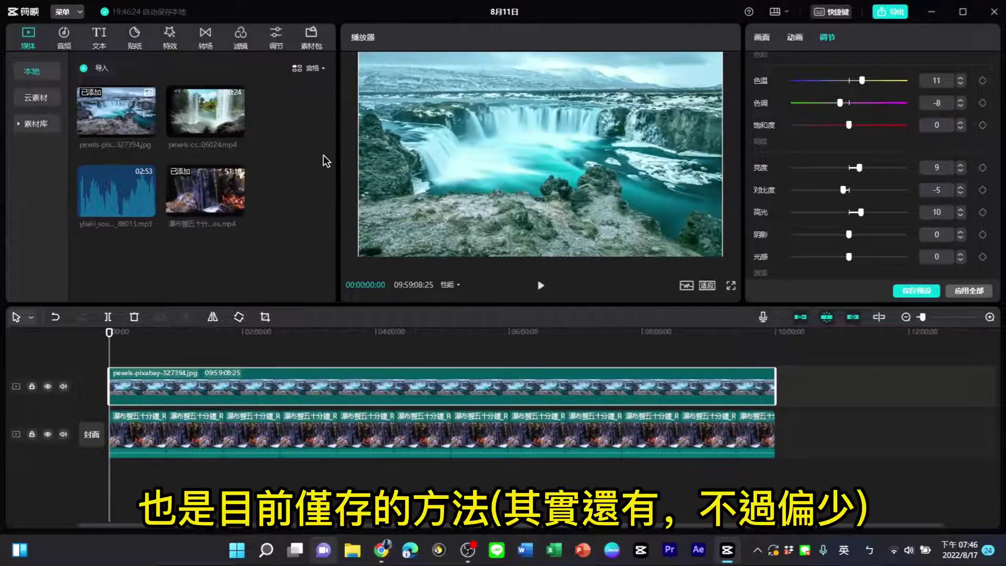